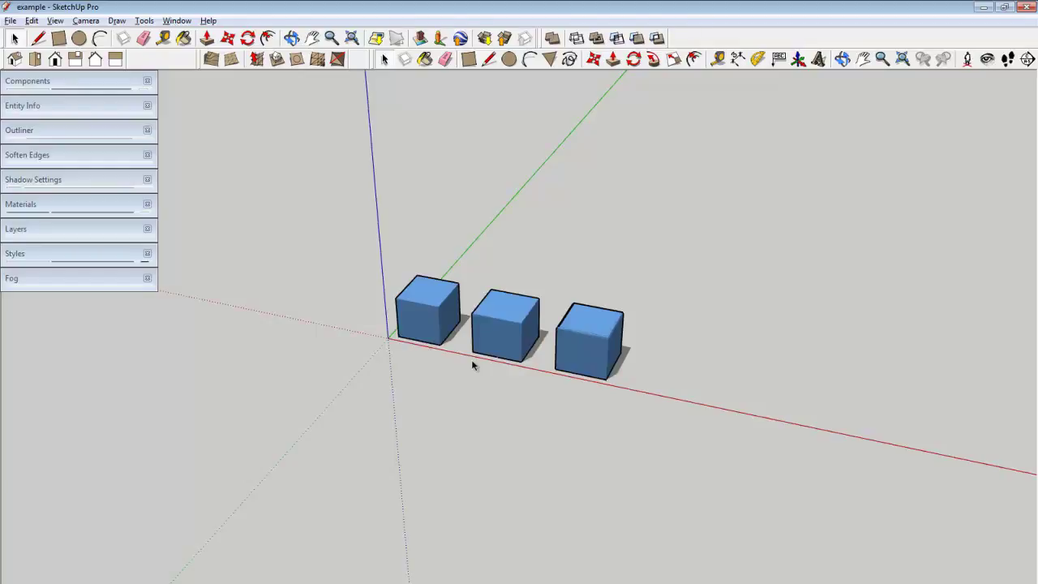
Zoom in on the SketchUp render of the five blue L-shaped blocks and their PROFILE diagrams
scroll(546, 303, "up", 3)
scroll(549, 301, "up", 3)
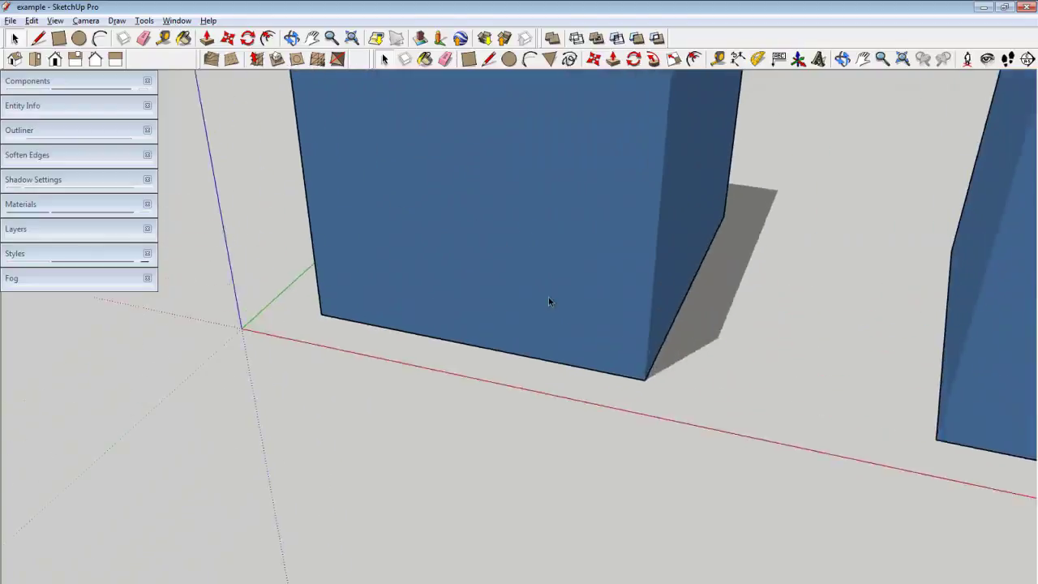
scroll(549, 302, "up", 2)
scroll(549, 302, "up", 2)
scroll(547, 347, "up", 2)
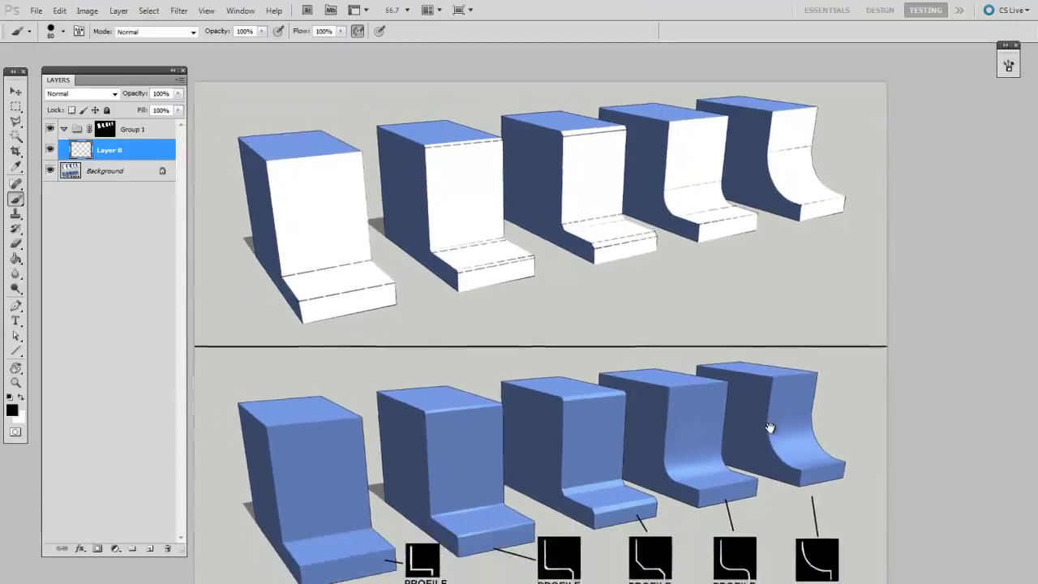
Add empty Layer 9 above Layer 8 and choose a 35 px hard round brush
key("ctrl+shift+alt+n")
right_click(508, 270)
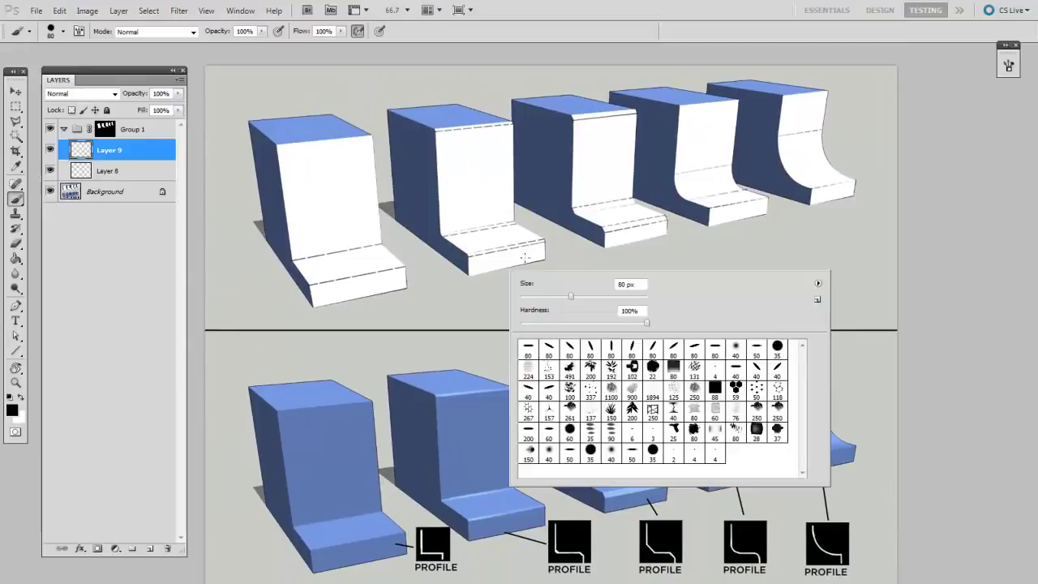
left_click(777, 347)
left_click(382, 360)
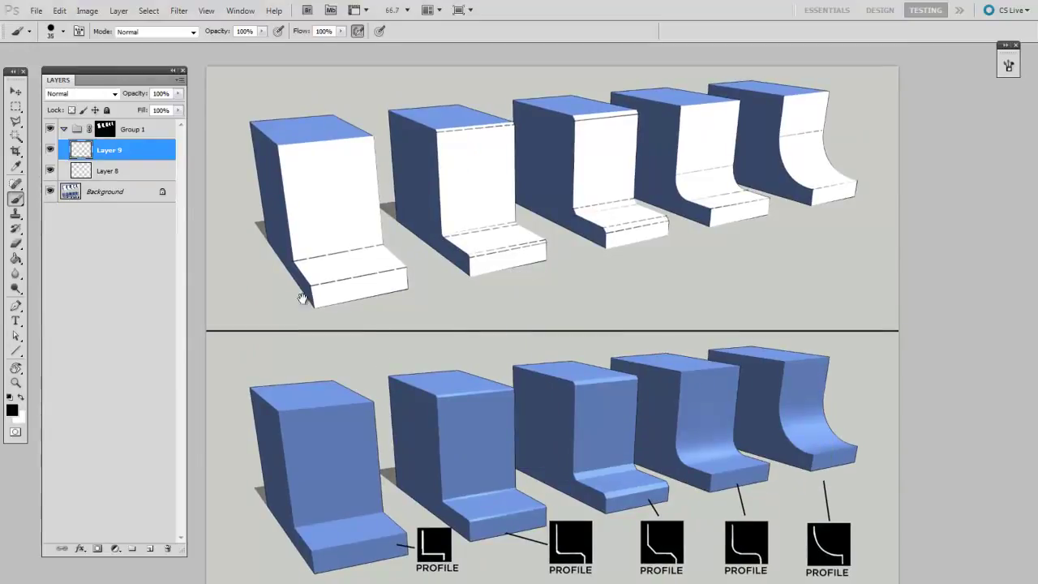
key("bracketright")
key("bracketright")
key("bracketright")
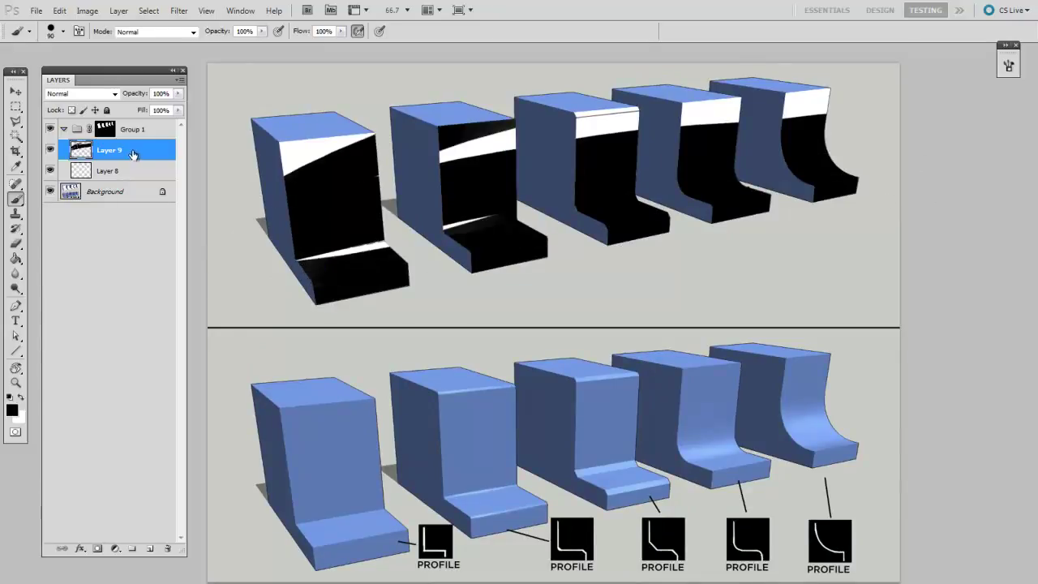
left_click_drag(130, 154, 169, 532)
right_click(624, 292)
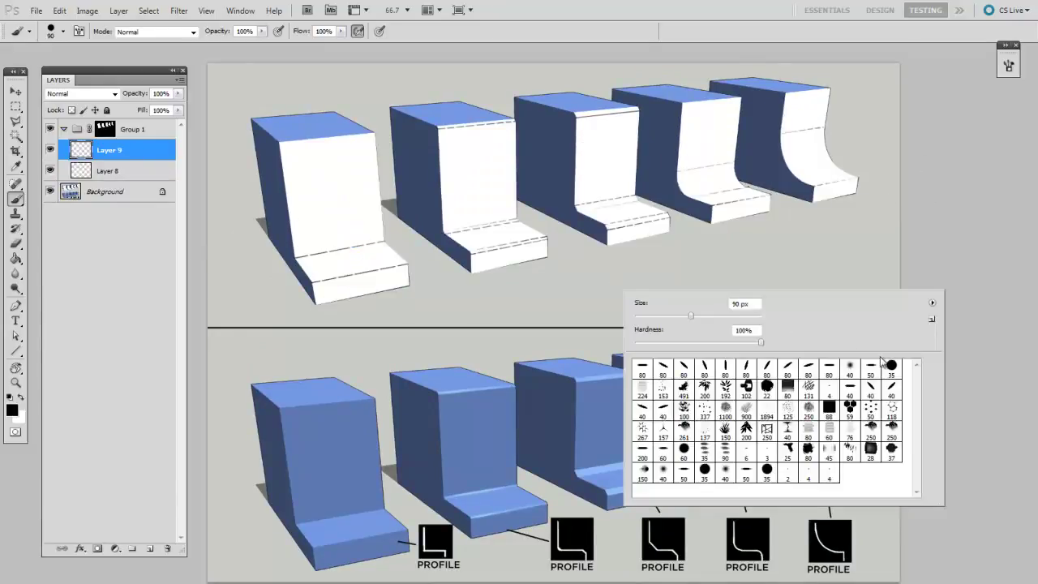
key("Return")
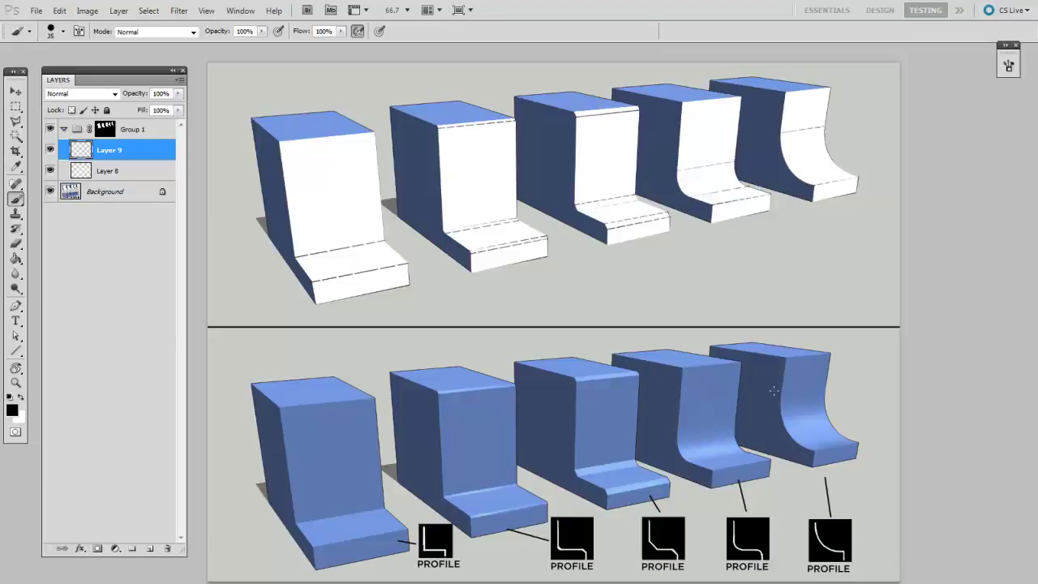
scroll(774, 390, "down", 3)
Sample dark blue and paint the block's upright front face on Layer 10
key("ctrl+plus")
left_click_drag(741, 195, 822, 359)
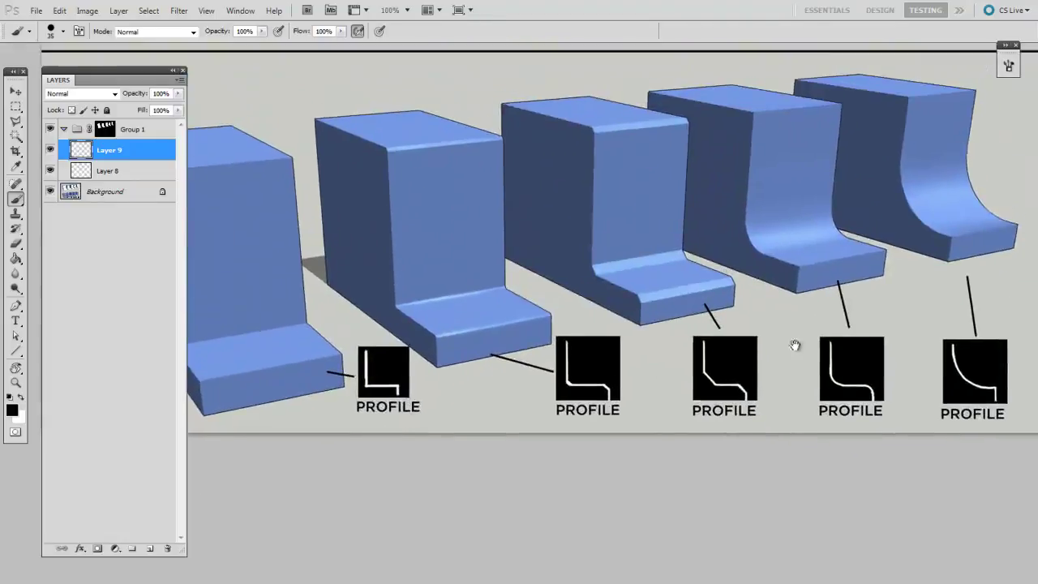
left_click_drag(915, 398, 600, 389)
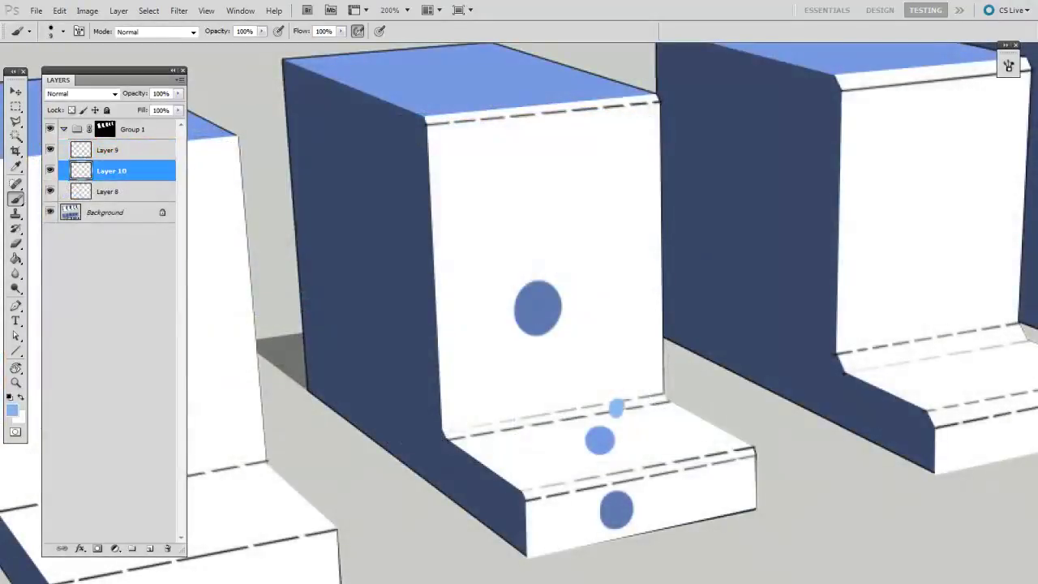
mouse_move(602, 483)
left_mouse_down()
mouse_move(603, 511)
mouse_move(621, 534)
left_mouse_up()
left_click(559, 365, "alt")
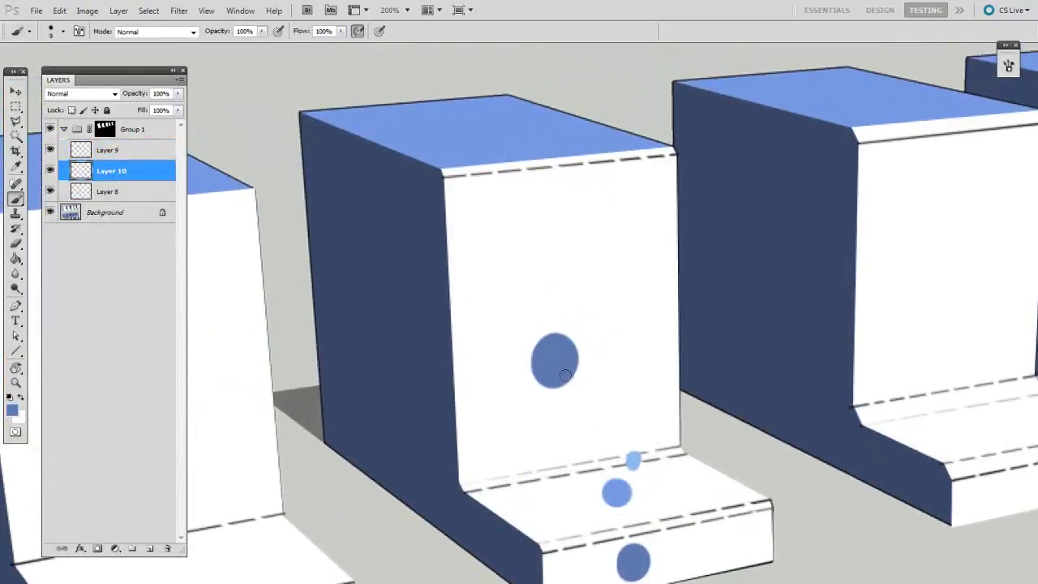
key("bracketright")
key("bracketright")
key("bracketright")
mouse_move(434, 383)
left_mouse_down()
mouse_move(373, 364)
mouse_move(435, 317)
mouse_move(645, 306)
mouse_move(625, 359)
mouse_move(528, 387)
mouse_move(458, 454)
mouse_move(684, 422)
mouse_move(543, 464)
left_mouse_up()
Finish the front face in blue, covering the dashed top line and leftover light patch
key("bracketright")
key("bracketright")
key("bracketright")
key("bracketleft")
key("bracketleft")
key("bracketleft")
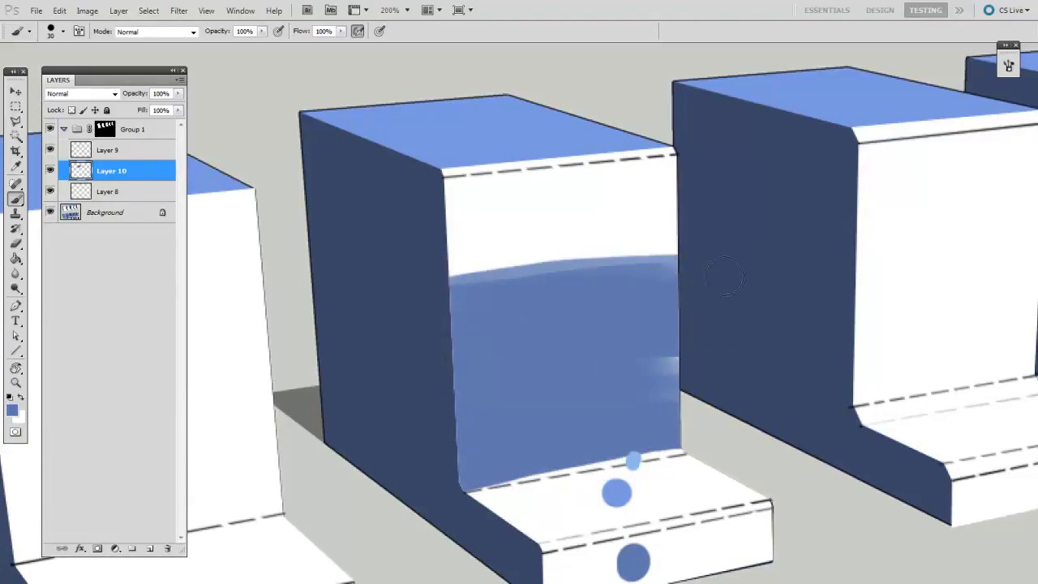
mouse_move(455, 260)
left_mouse_down()
mouse_move(554, 225)
mouse_move(461, 213)
mouse_move(649, 174)
mouse_move(524, 190)
mouse_move(725, 180)
mouse_move(455, 185)
left_mouse_up()
mouse_move(665, 158)
left_mouse_down()
mouse_move(519, 185)
mouse_move(673, 154)
left_mouse_up()
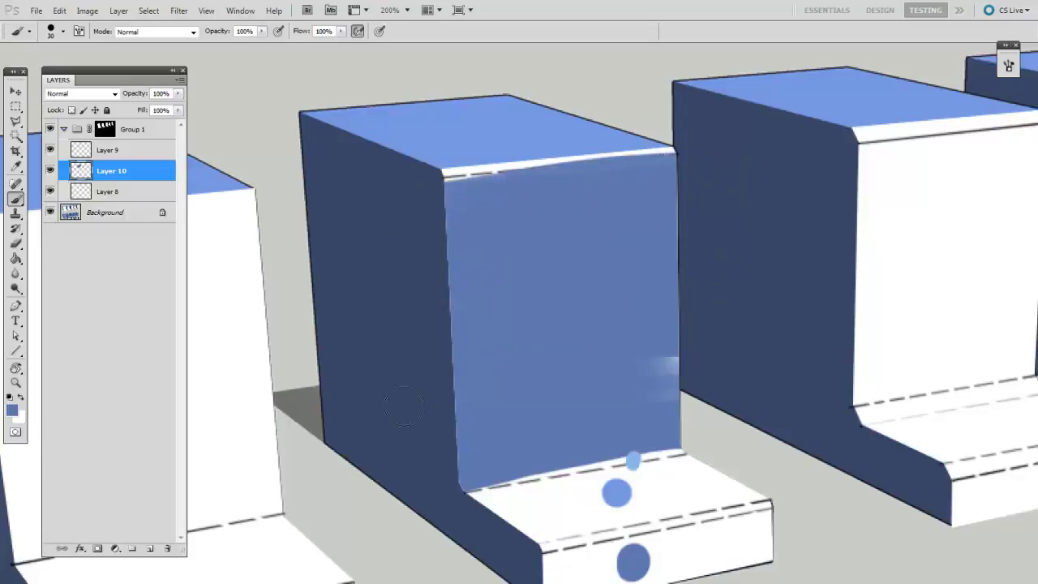
left_click_drag(657, 368, 690, 346)
Paint the block's step top blue with a resized brush
key("bracketleft")
key("bracketleft")
left_click_drag(753, 440, 800, 408)
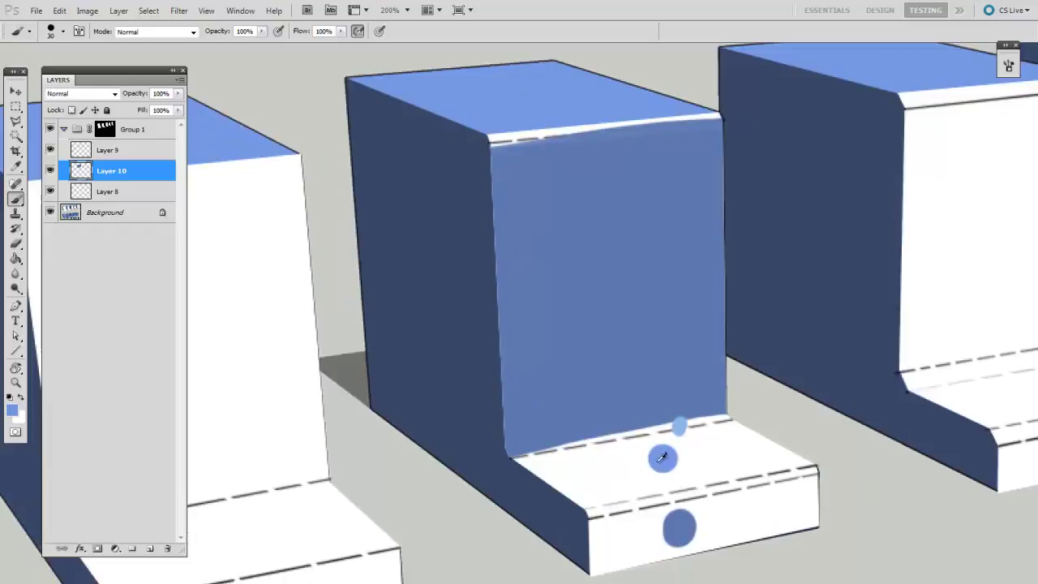
mouse_move(545, 487)
left_mouse_down()
mouse_move(770, 442)
mouse_move(490, 500)
mouse_move(677, 473)
left_mouse_up()
key("bracketright")
key("bracketright")
key("ctrl+plus")
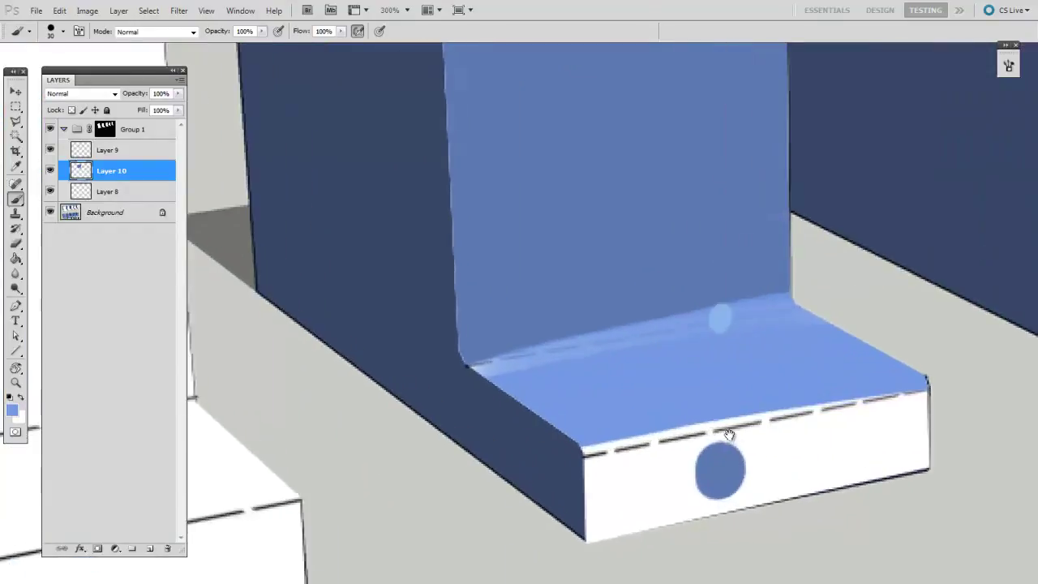
Select the crease band where the back meets the seat with the Polygonal Lasso
key("l")
left_click(460, 366)
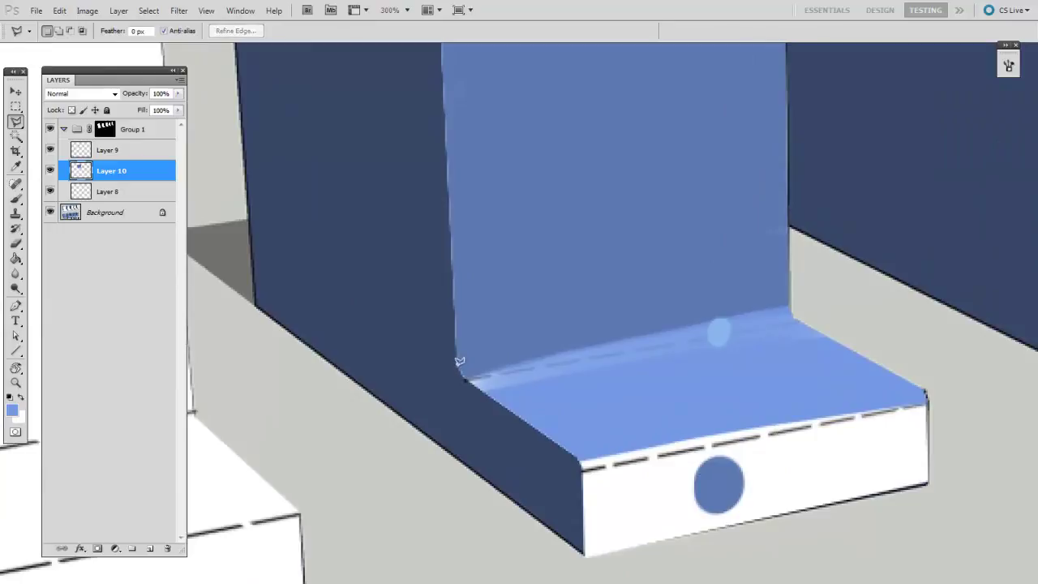
left_click(794, 312)
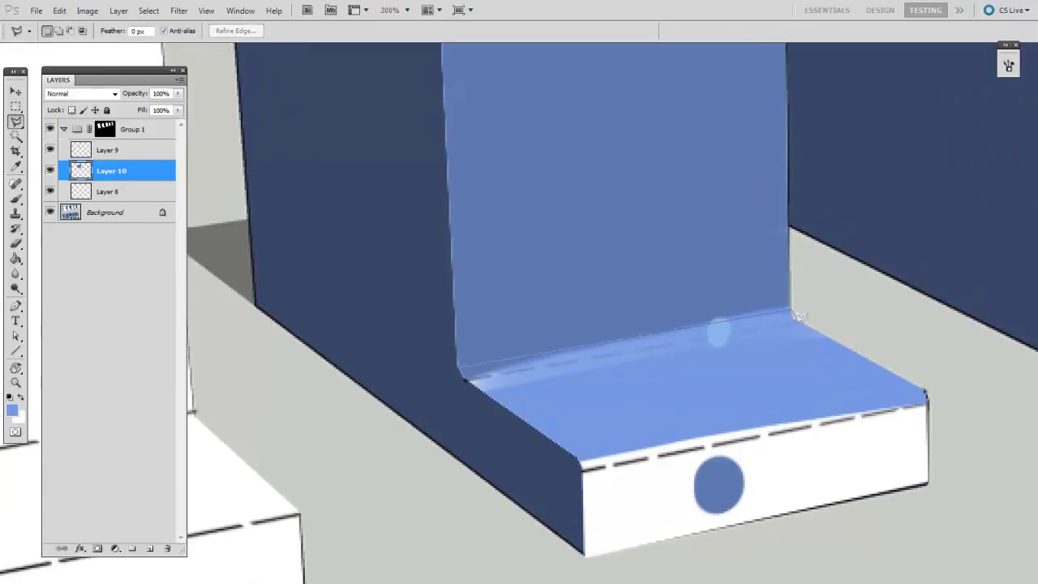
left_click(463, 373)
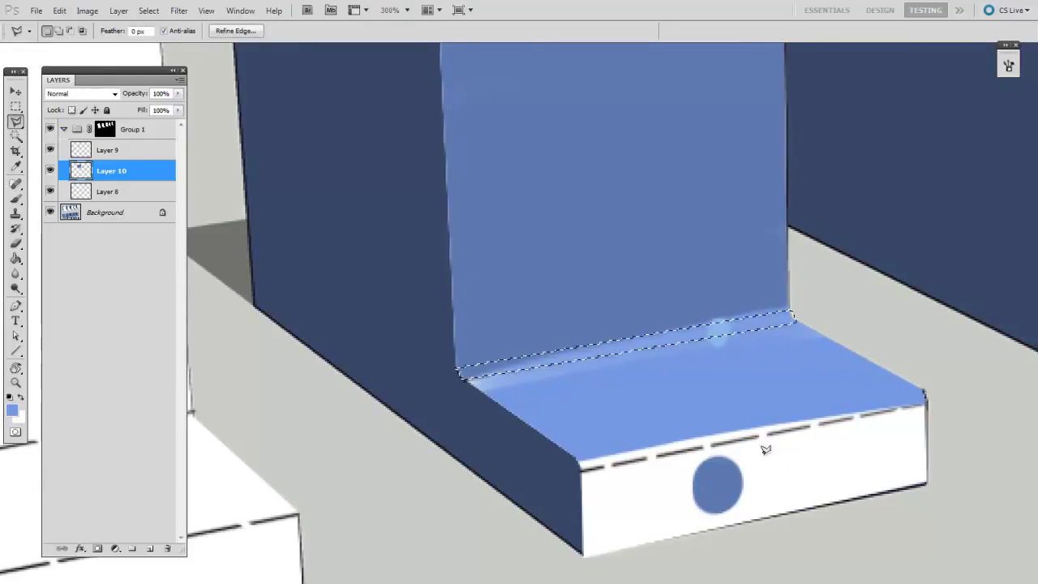
Brush a pale blue highlight inside the crease selection, then deselect
key("b")
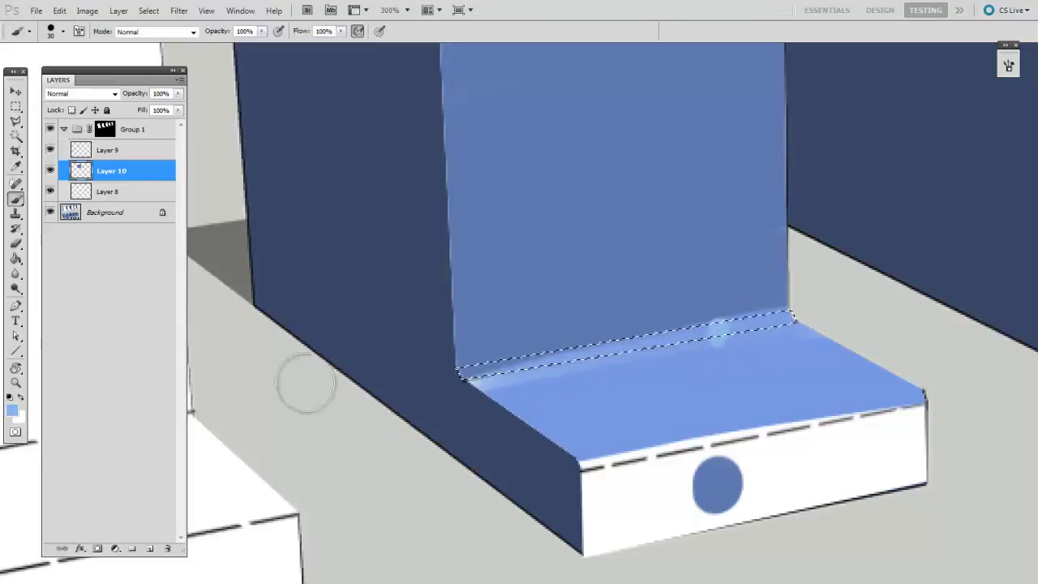
left_click_drag(643, 343, 905, 317)
key("bracketright")
key("bracketright")
key("bracketright")
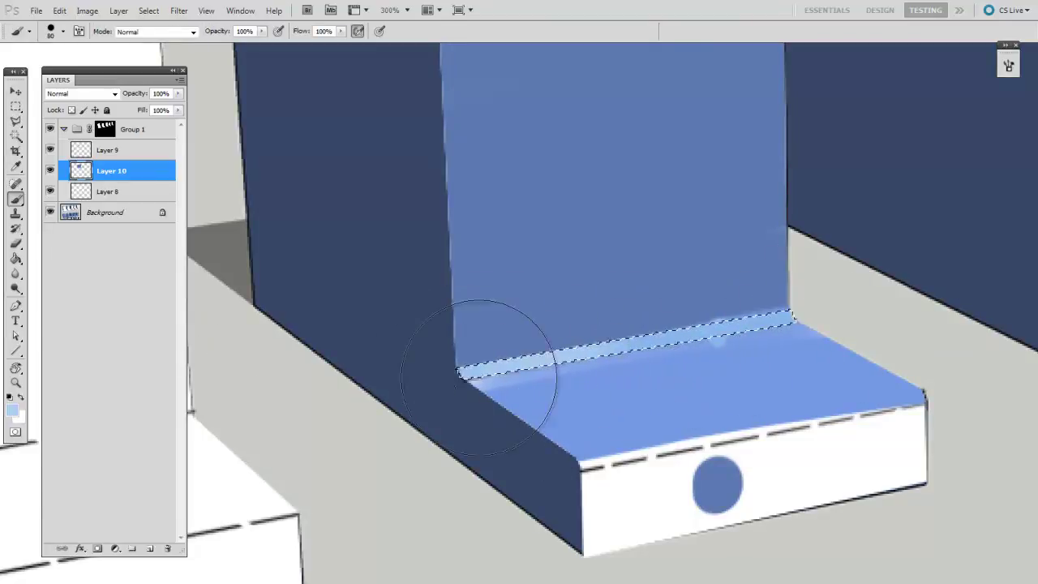
scroll(750, 429, "up", 3)
key("bracketright")
key("bracketright")
key("bracketleft")
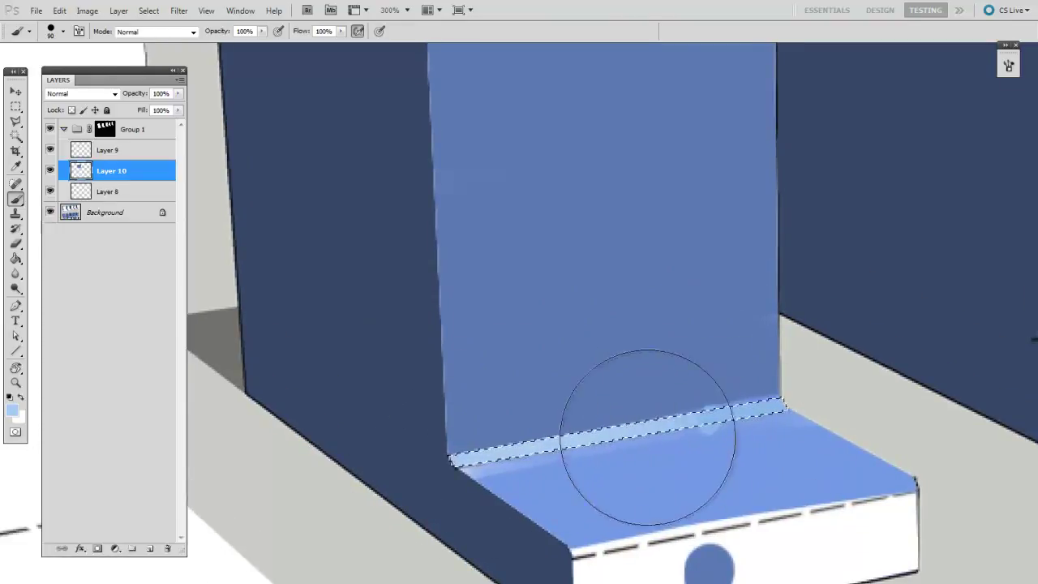
left_click_drag(679, 493, 661, 507)
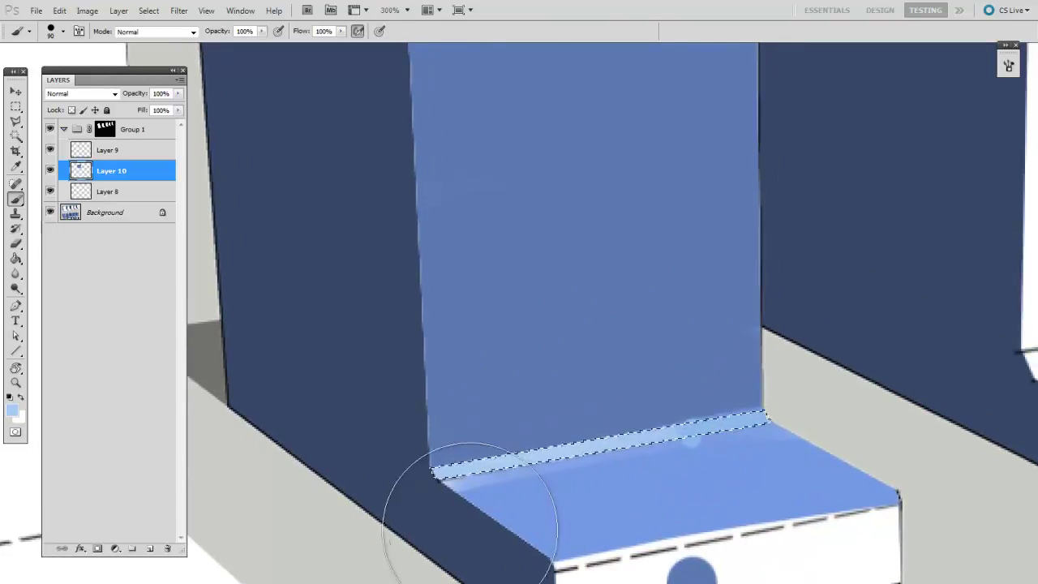
key("ctrl+d")
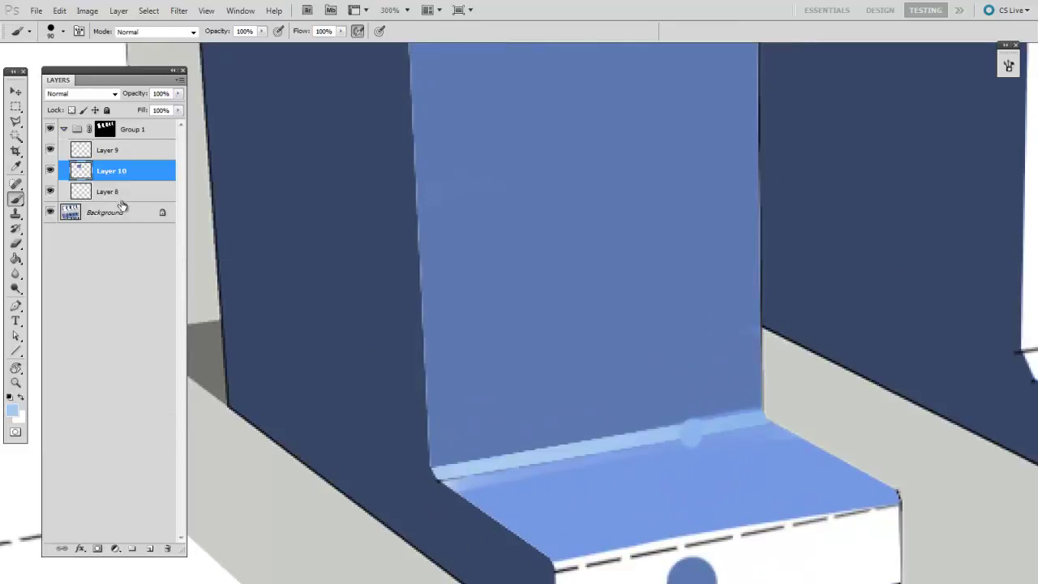
Add new Layer 11 at the bottom of the group and set the brush to 35 px
left_click(122, 195)
key("ctrl+shift+alt+n")
right_click(626, 485)
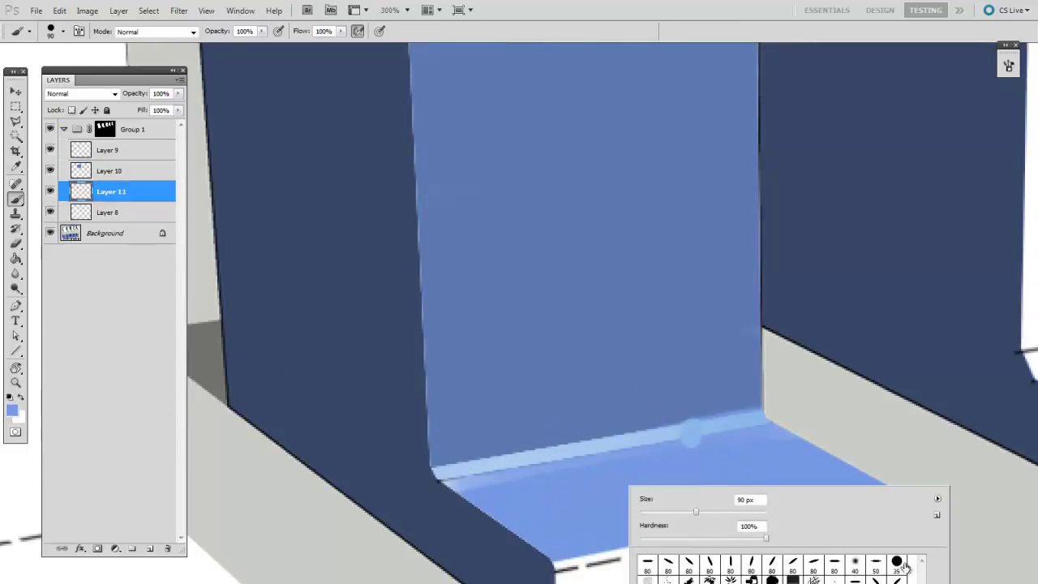
left_click_drag(696, 512, 661, 511)
mouse_move(479, 510)
left_mouse_down()
mouse_move(617, 440)
mouse_move(607, 370)
left_mouse_up()
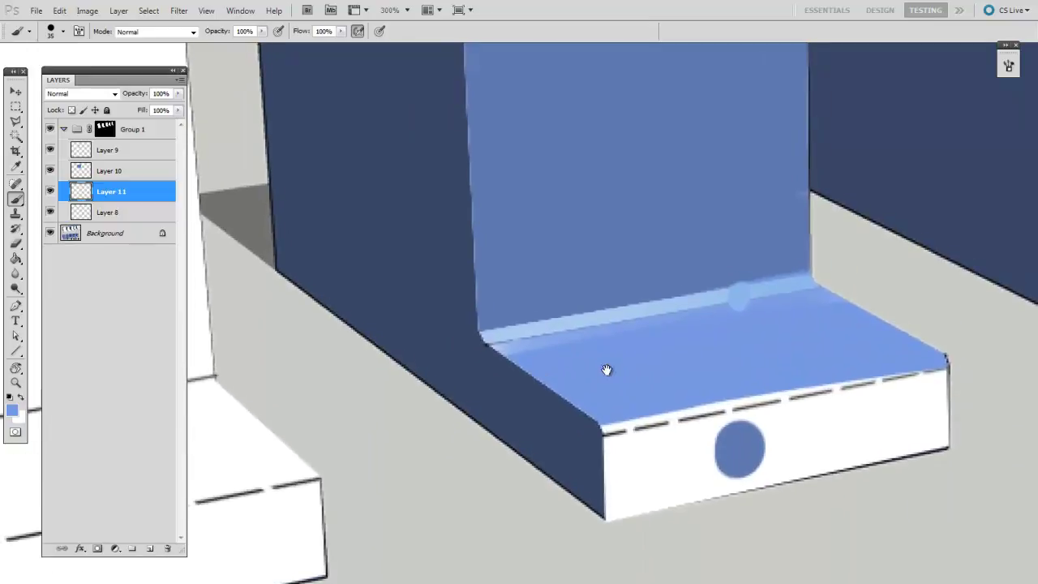
key("bracketleft")
key("bracketleft")
key("bracketleft")
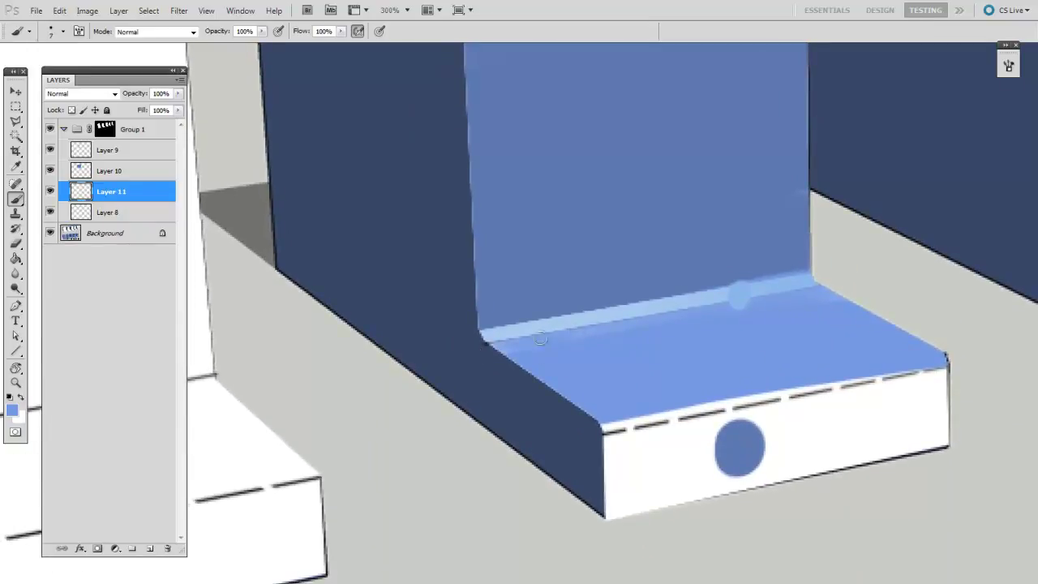
key("bracketright")
key("bracketright")
key("bracketright")
Hide Layer 9 with the stray blue circle and frame the base's front face
left_click(50, 150)
left_click_drag(732, 425, 699, 451)
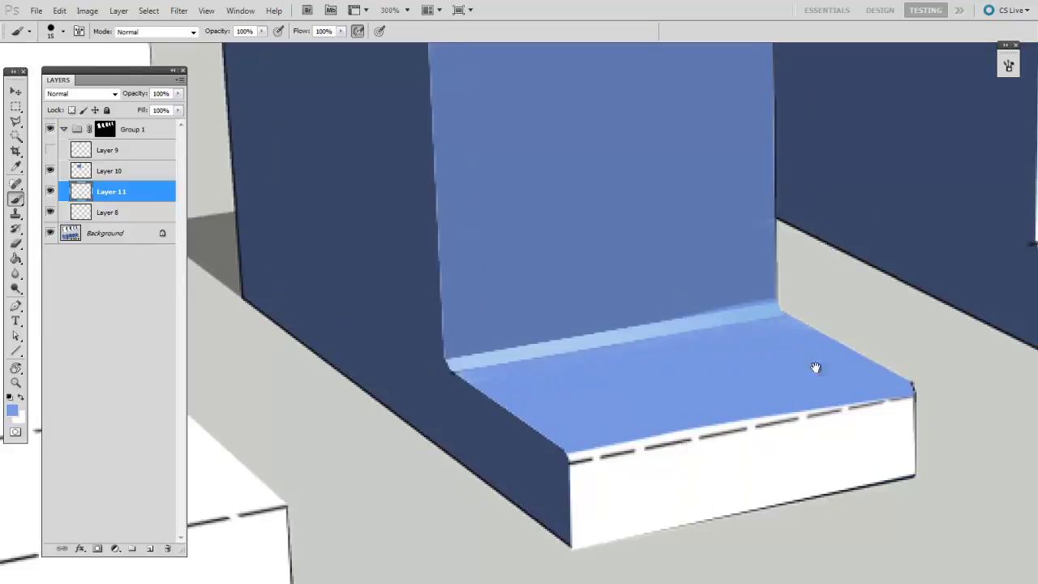
left_click_drag(813, 366, 781, 265)
key("ctrl+minus")
key("ctrl+minus")
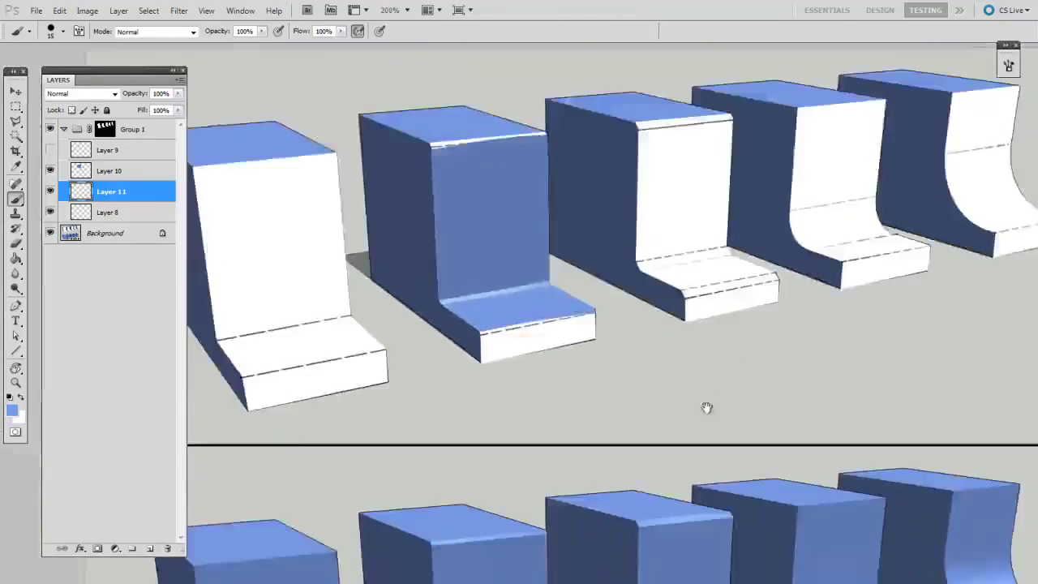
mouse_move(706, 410)
left_mouse_down()
mouse_move(644, 371)
mouse_move(673, 324)
mouse_move(654, 369)
left_mouse_up()
Paint blue over the base's white front face and its front-edge highlight
key("bracketright")
key("bracketright")
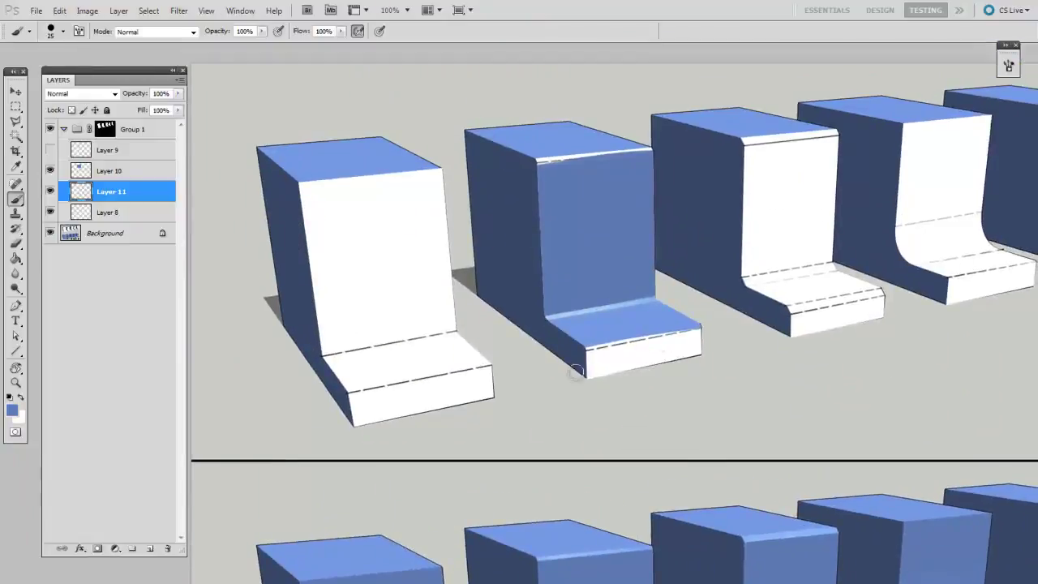
left_click_drag(576, 372, 730, 351)
key("ctrl+equal")
mouse_move(617, 394)
left_mouse_down()
mouse_move(781, 352)
mouse_move(677, 394)
mouse_move(605, 390)
mouse_move(779, 357)
left_mouse_up()
left_click_drag(486, 386, 648, 376)
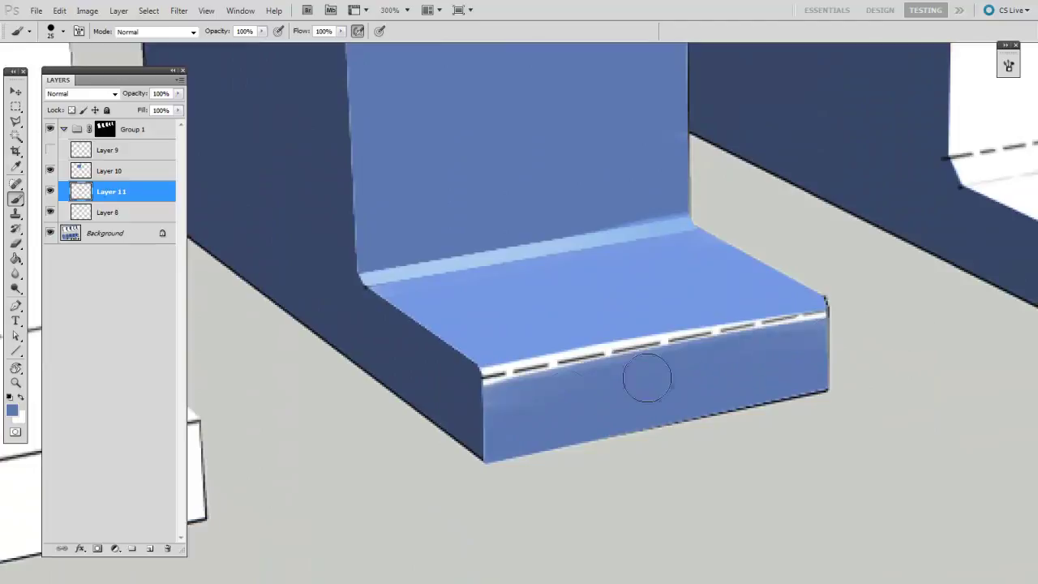
Select the seat's front-edge strip with the Polygonal Lasso
key("l")
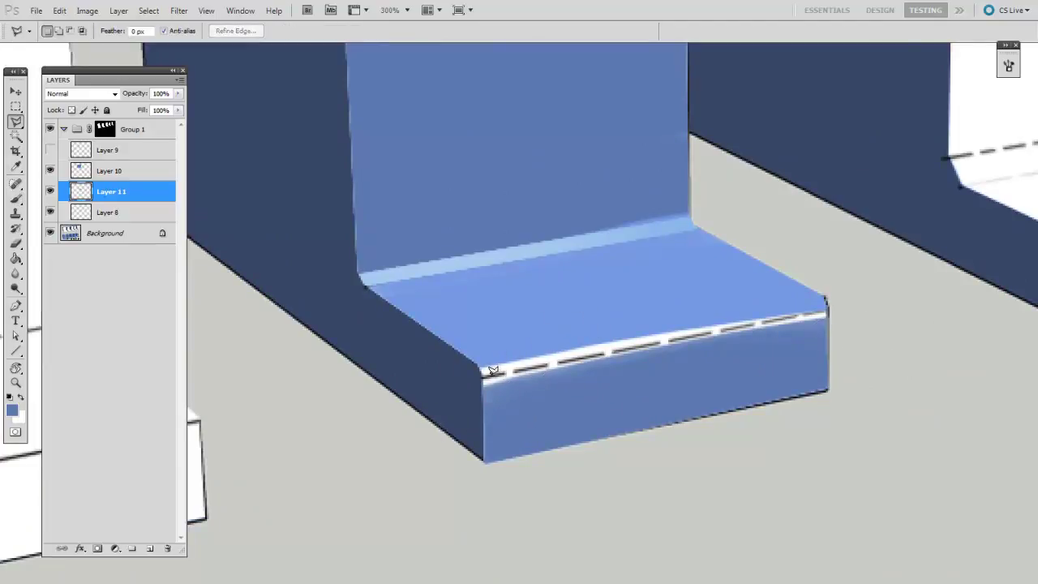
left_click(483, 374)
left_click(826, 309)
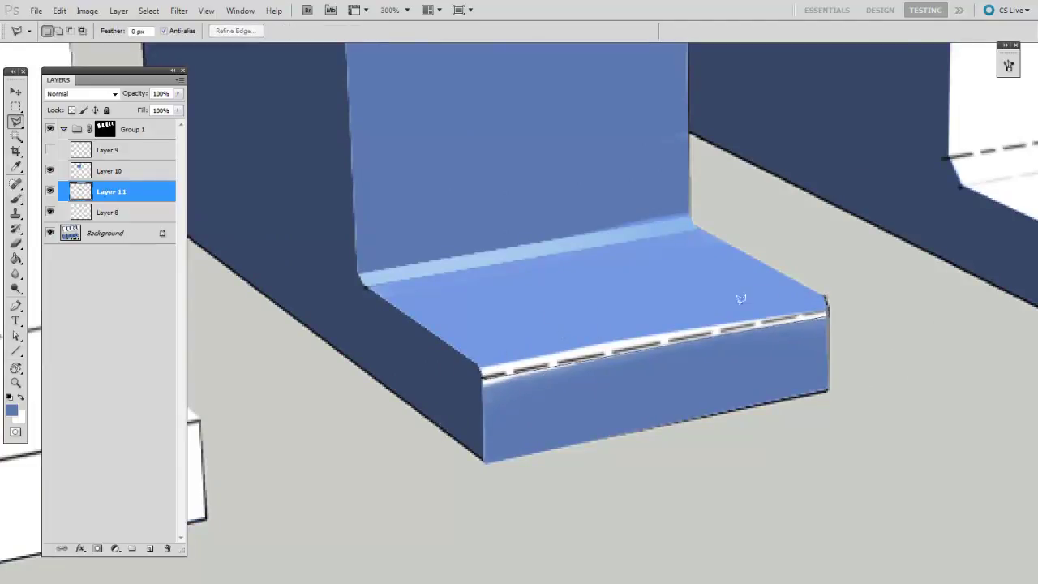
left_click(481, 373)
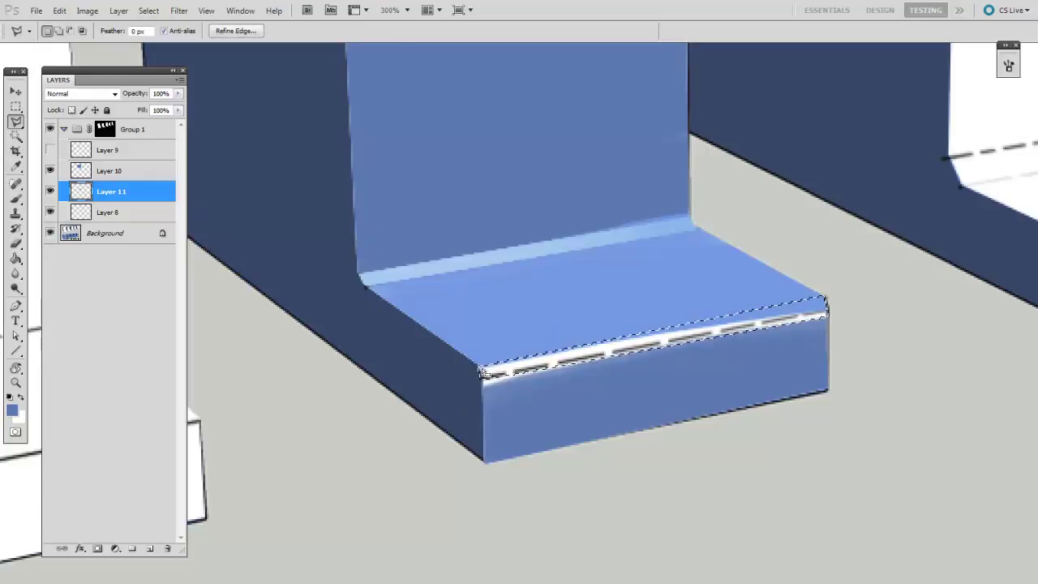
Add Layer 12 and brush a pale blue highlight inside the seat-edge selection
key("ctrl+minus")
scroll(635, 489, "down", 5)
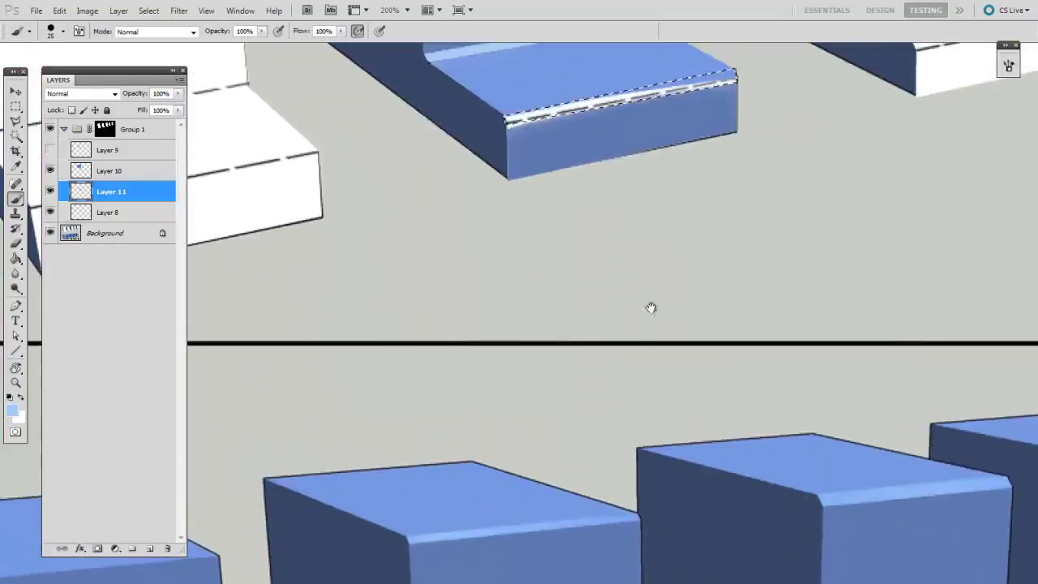
left_click_drag(651, 307, 677, 453)
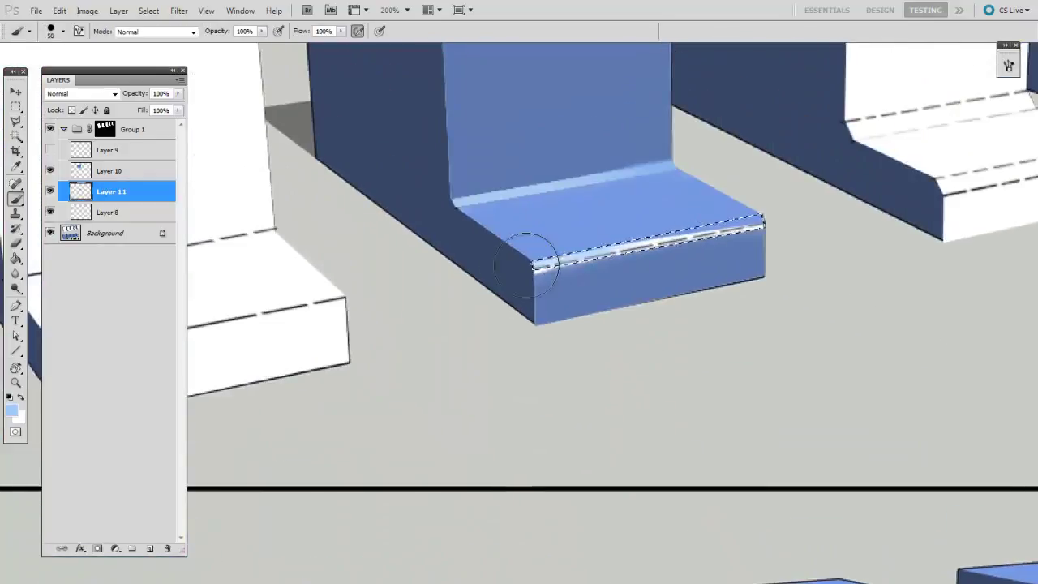
key("bracketright")
key("bracketright")
key("bracketright")
key("bracketright")
key("bracketright")
key("bracketright")
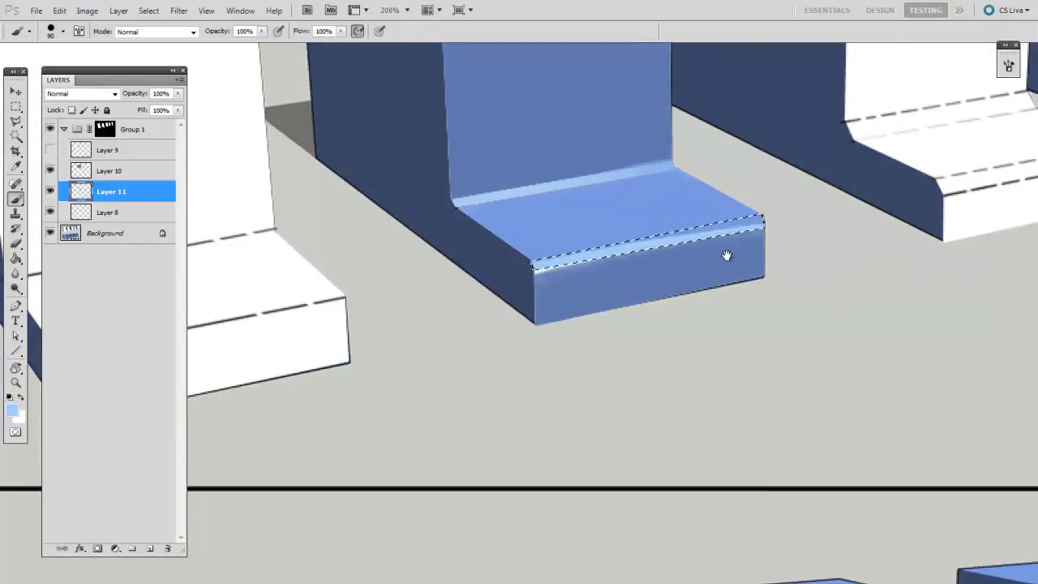
left_click_drag(727, 255, 731, 366)
left_click(133, 155)
key("ctrl+shift+alt+n")
left_click_drag(537, 371, 811, 324)
Deselect and touch up the seat-edge highlight with thin darker blue strokes, sampling light and medium blues
key("ctrl+d")
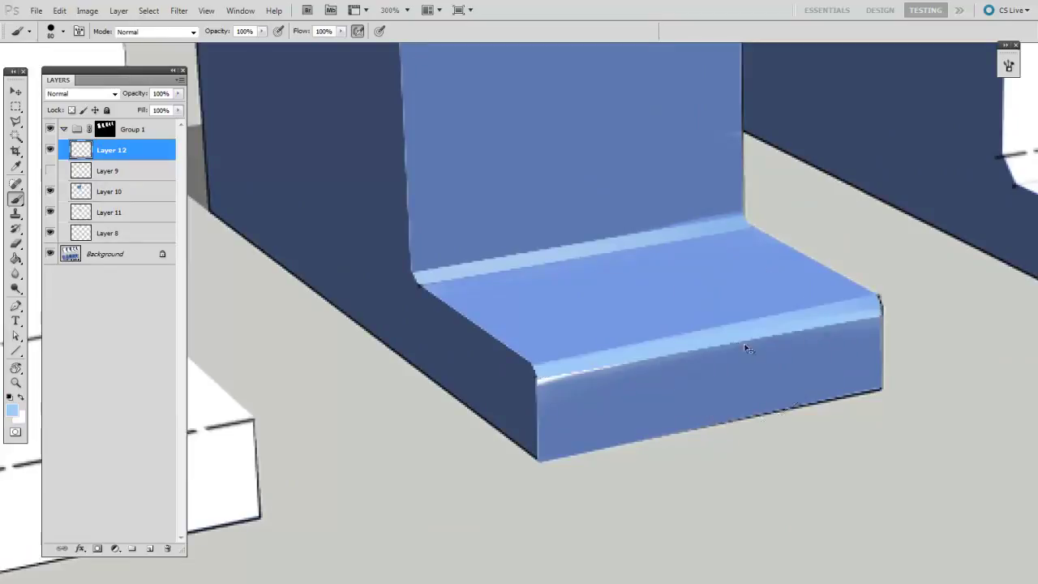
left_click(616, 397, "alt")
key("bracketleft")
key("bracketleft")
key("bracketleft")
left_click_drag(600, 371, 540, 379)
mouse_move(635, 367)
left_mouse_down()
mouse_move(511, 375)
mouse_move(697, 350)
left_mouse_up()
left_click(694, 326, "alt")
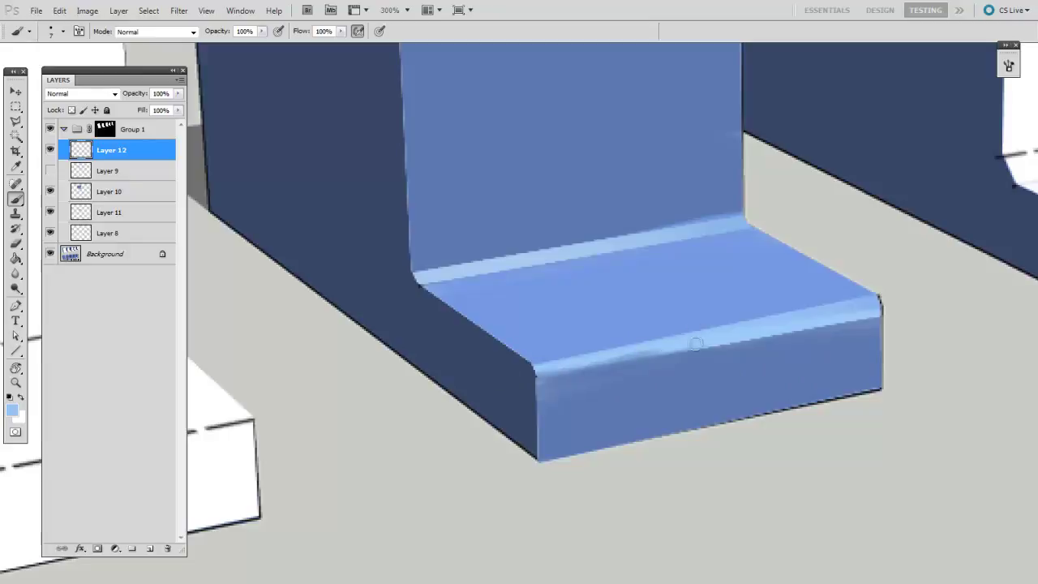
left_click(651, 376, "alt")
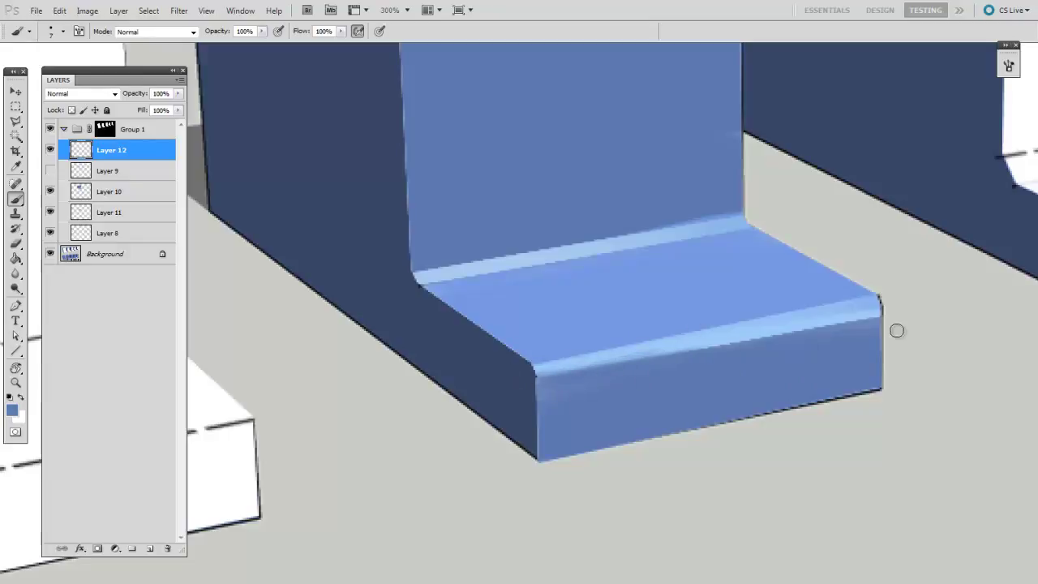